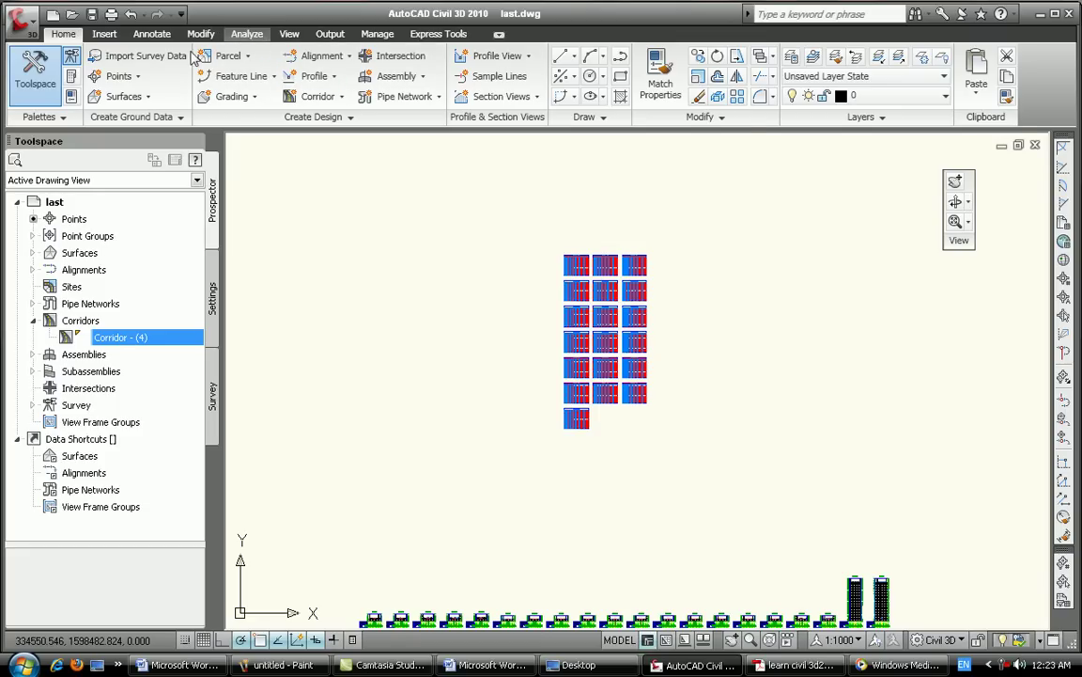
Step: Switch to the Analyze tab to reach Compute Materials
click(246, 35)
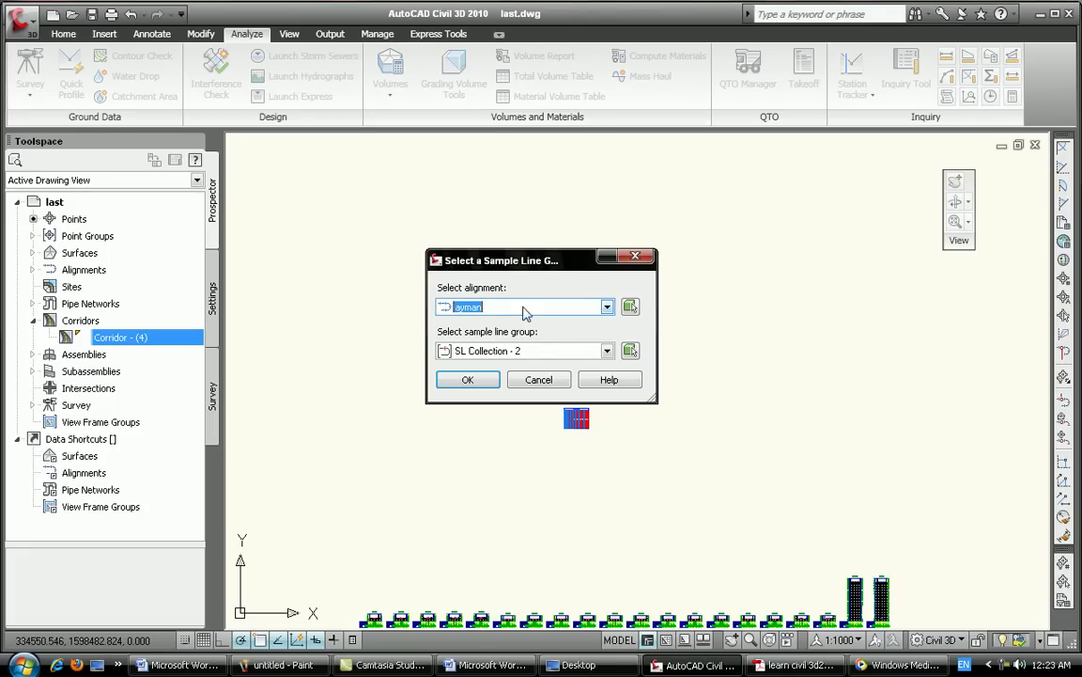
Step: Keep the current alignment with sample line group SL Collection - 2 and open Edit Material List
click(525, 313)
click(479, 322)
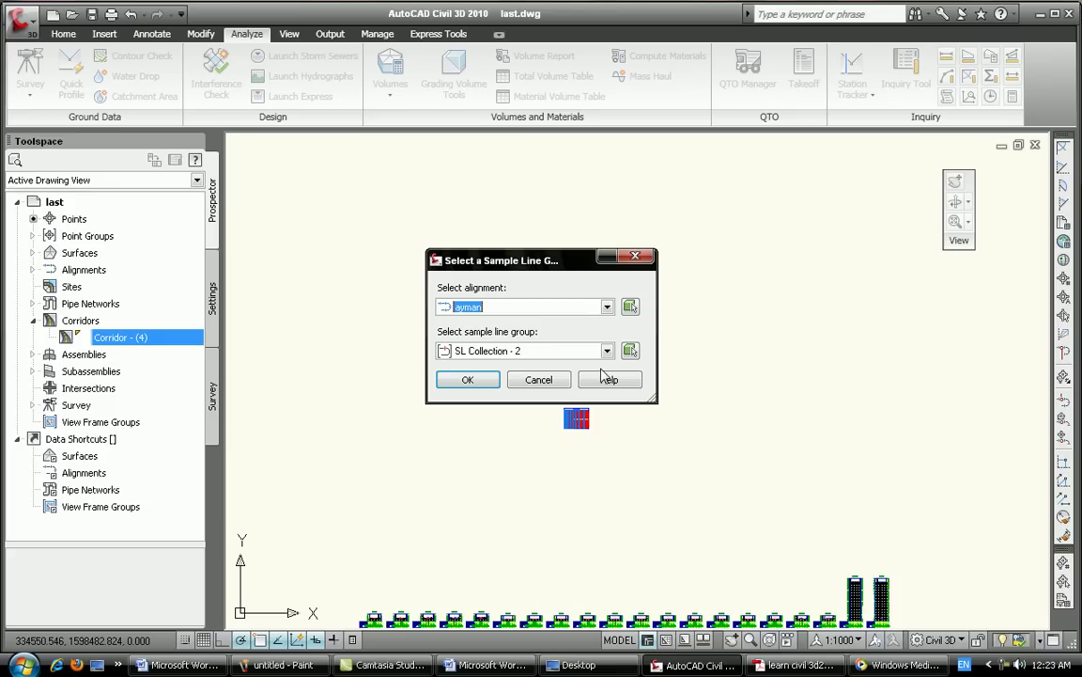
click(464, 383)
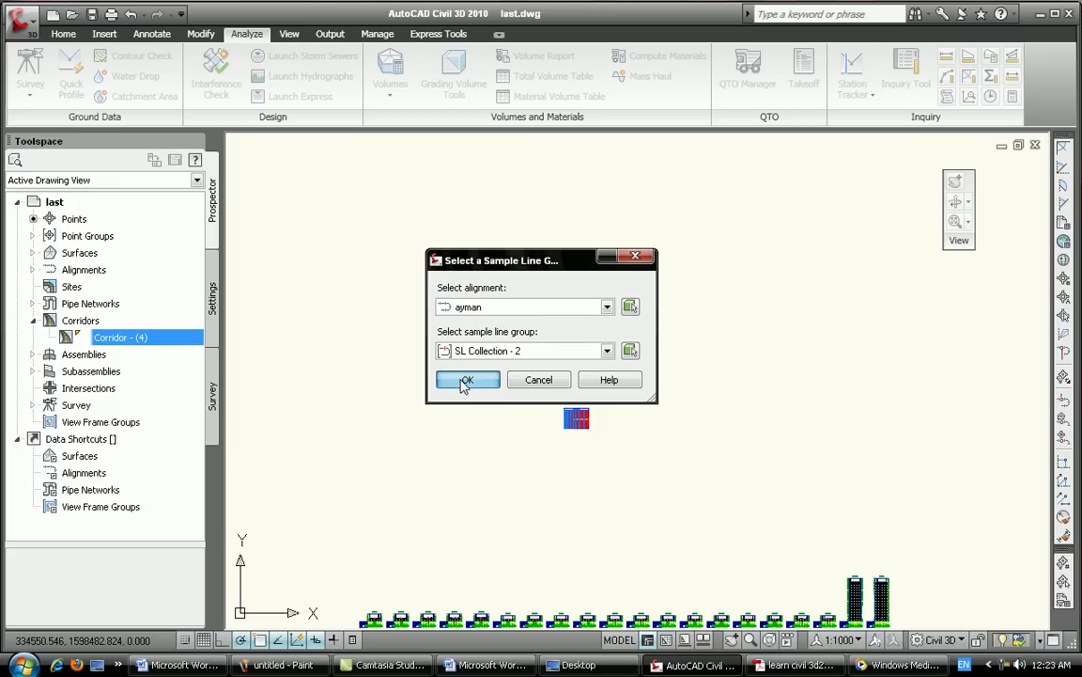
click(465, 381)
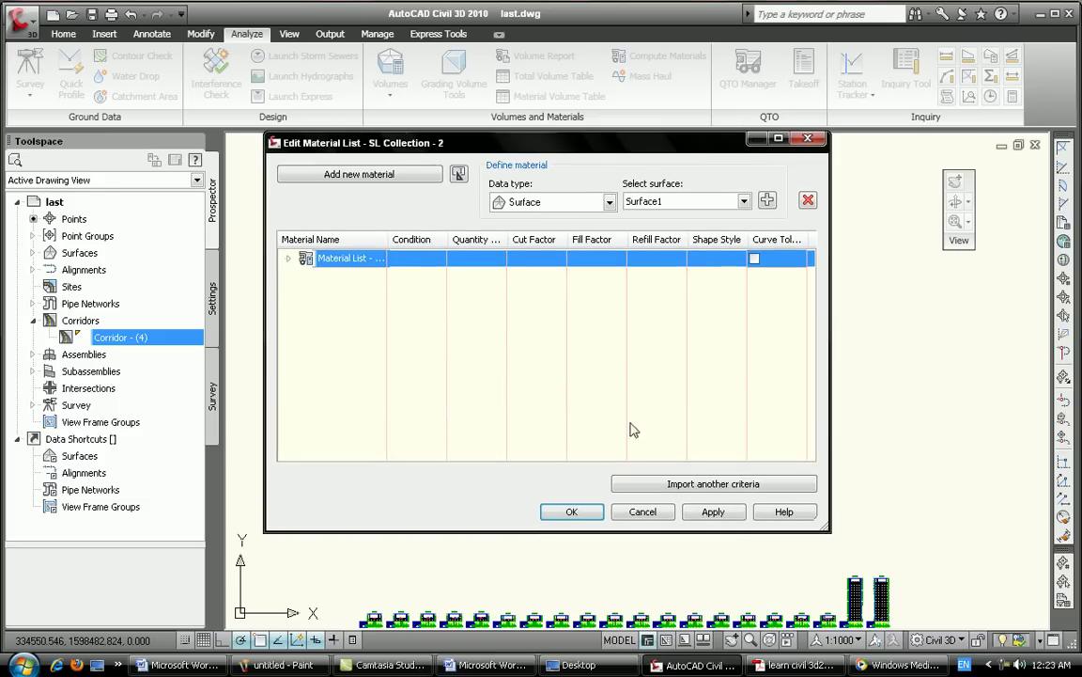
Step: Import the Earthworks quantity takeoff criteria for SL Collection - 2
click(684, 487)
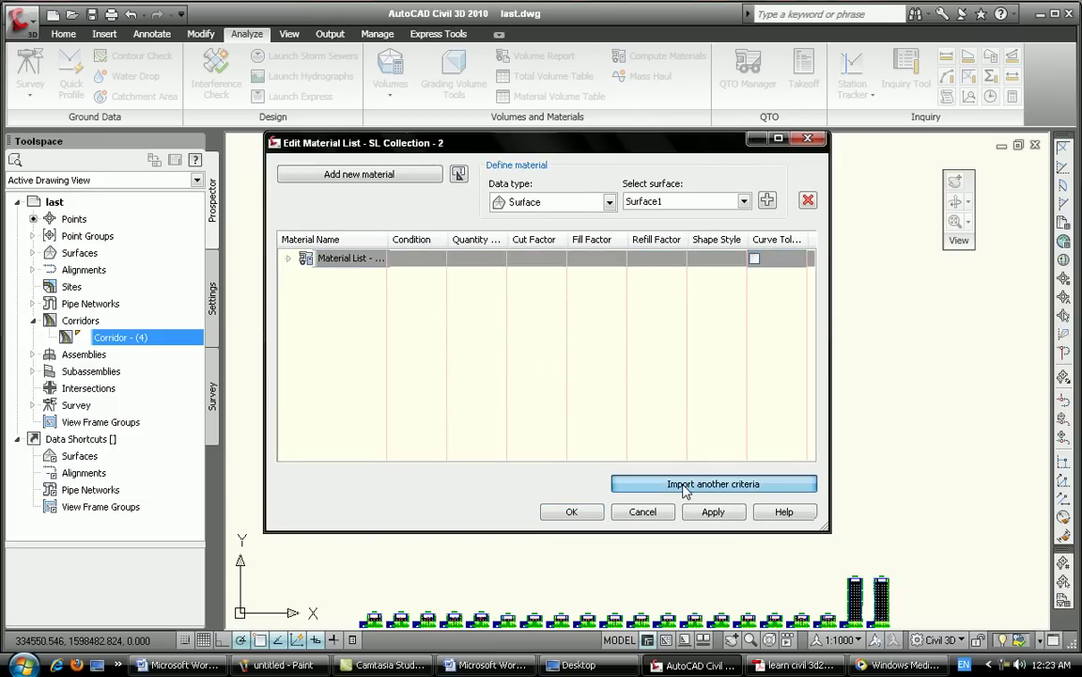
click(498, 280)
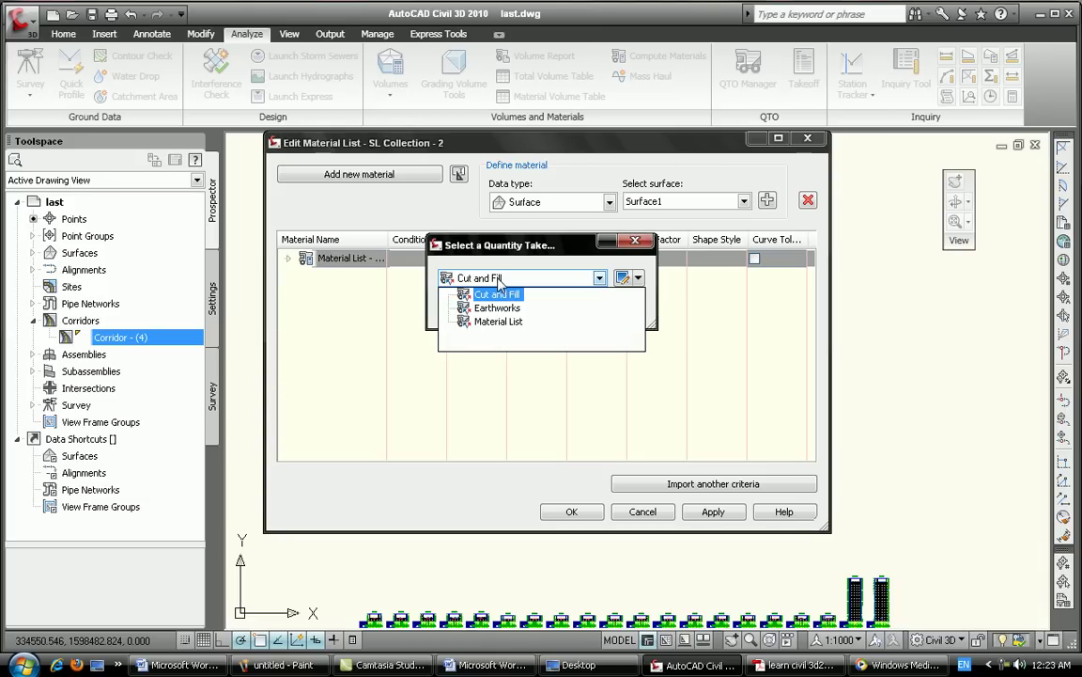
click(496, 307)
click(469, 314)
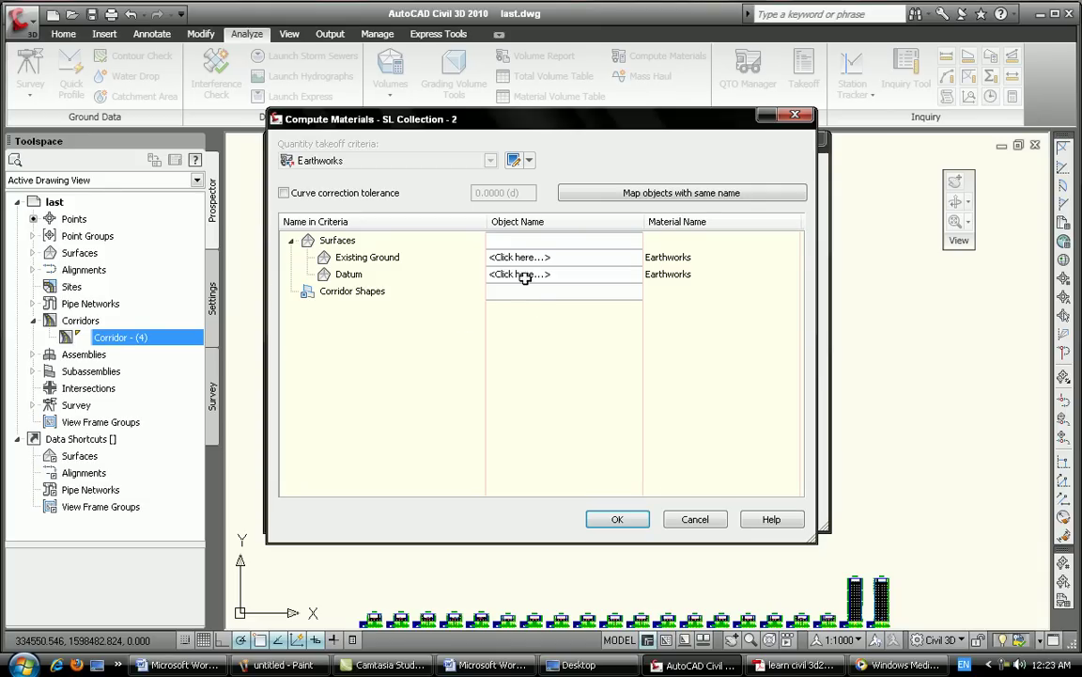
Step: Map Existing Ground to Surface1 and Datum to the Corridor - (4) surface
click(517, 257)
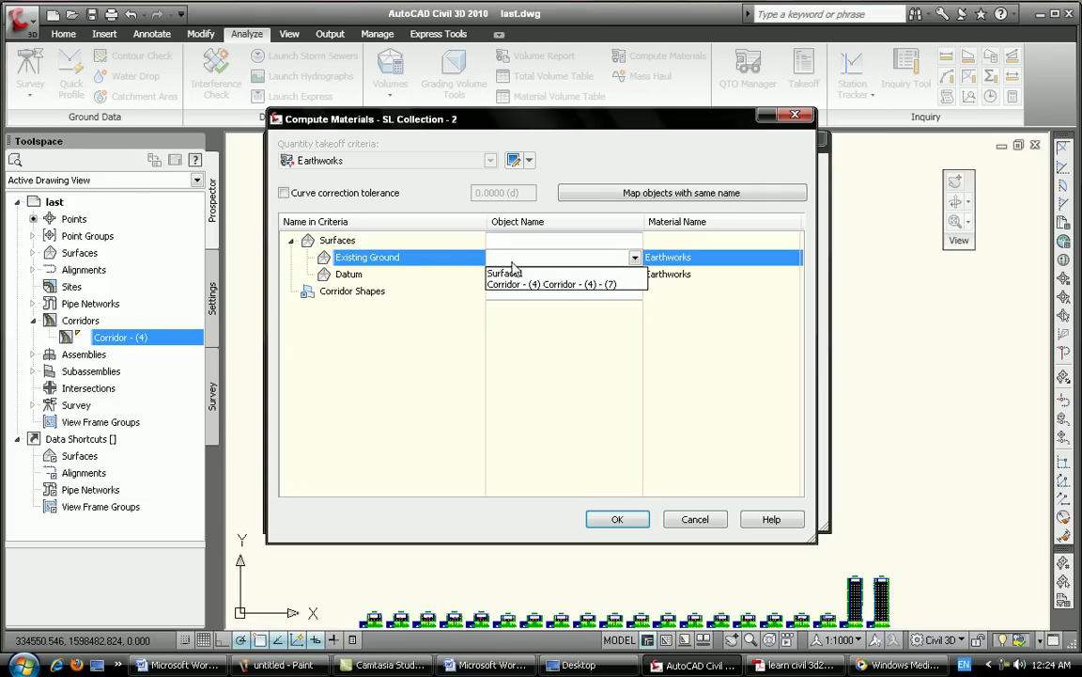
click(498, 274)
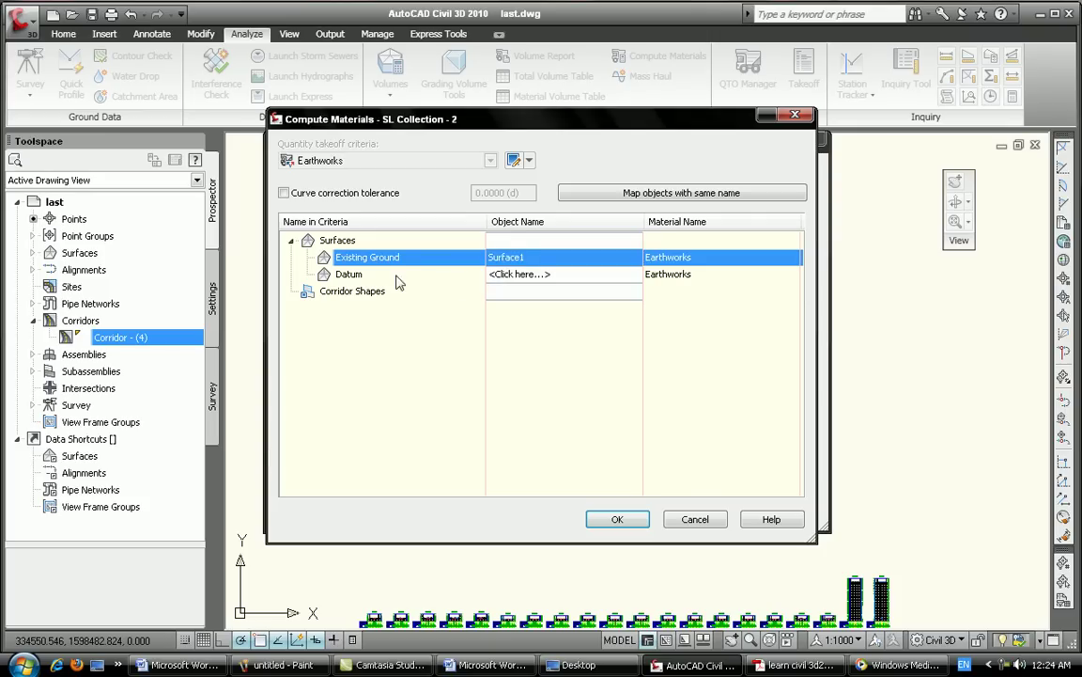
click(515, 273)
click(515, 302)
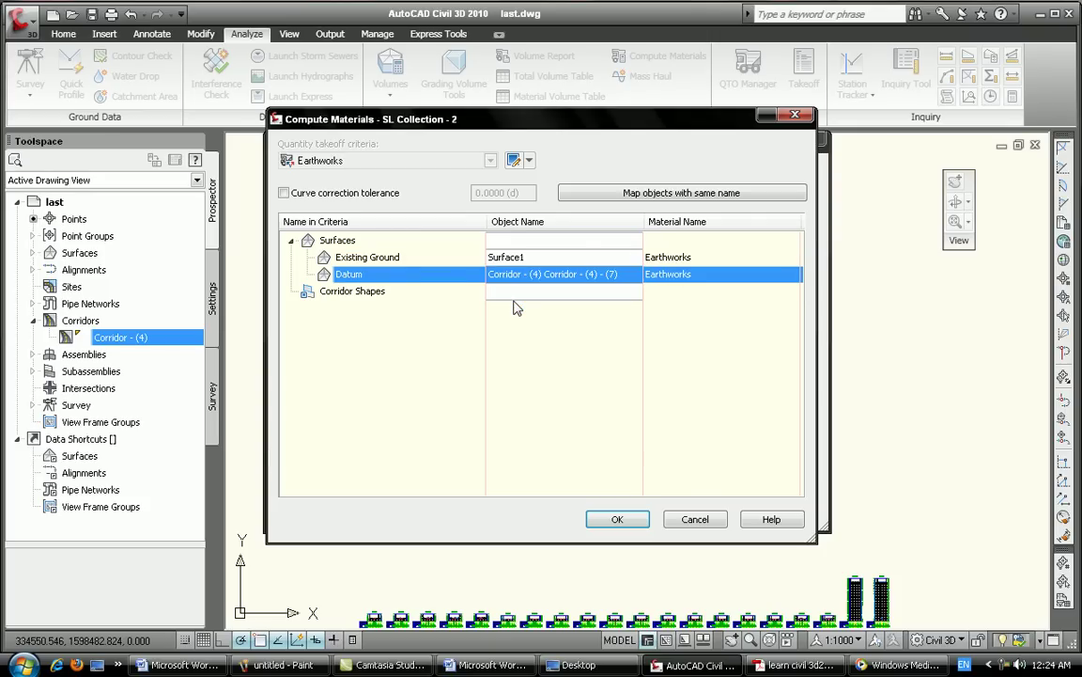
click(617, 531)
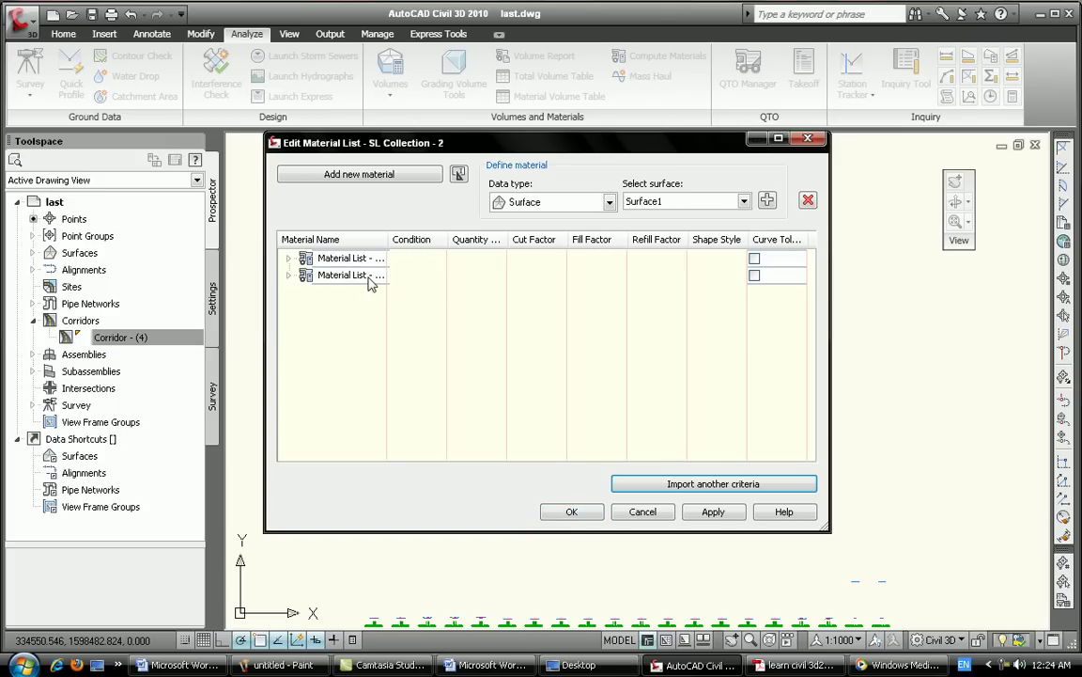
Step: Expand both material lists to verify their Earthworks entries, then accept the material list
click(366, 278)
click(363, 275)
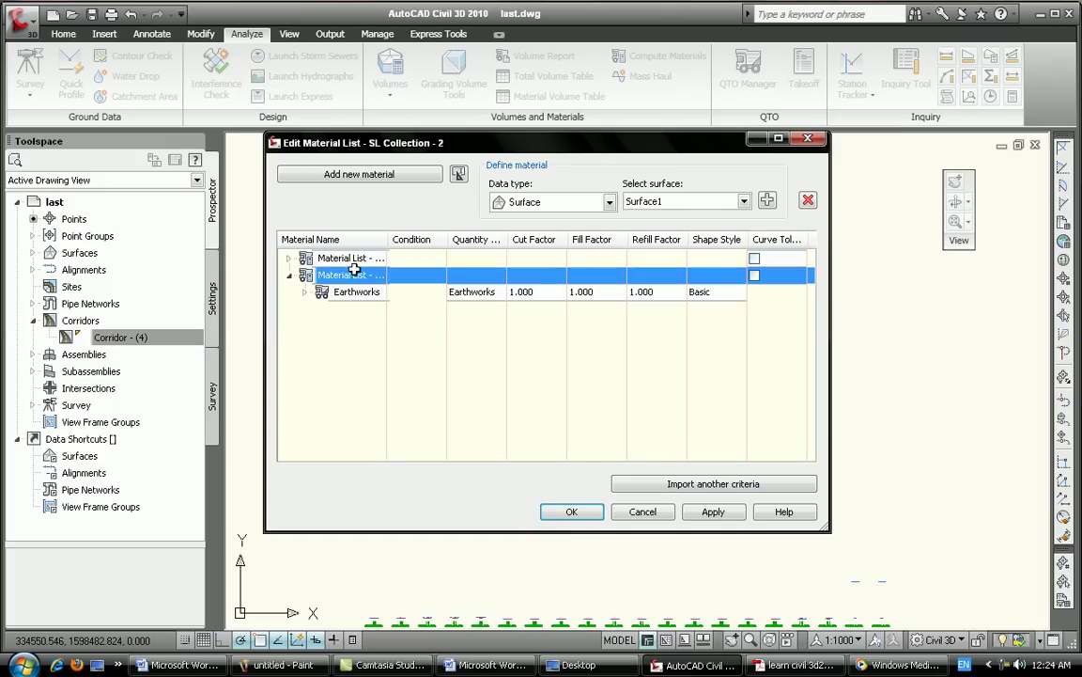
click(347, 259)
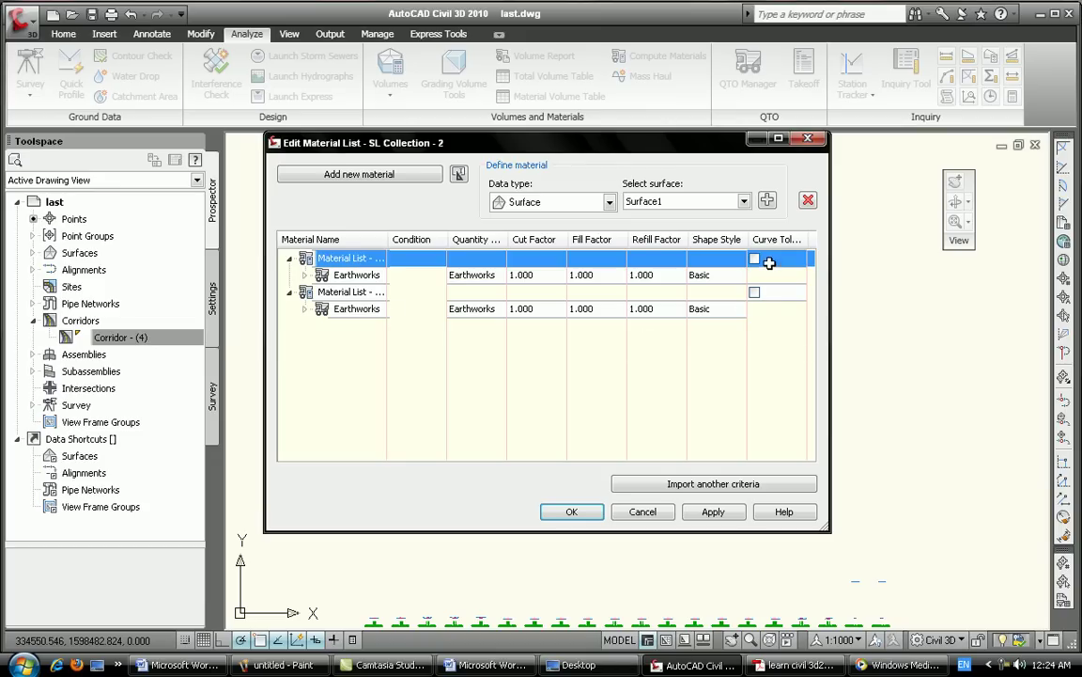
click(595, 515)
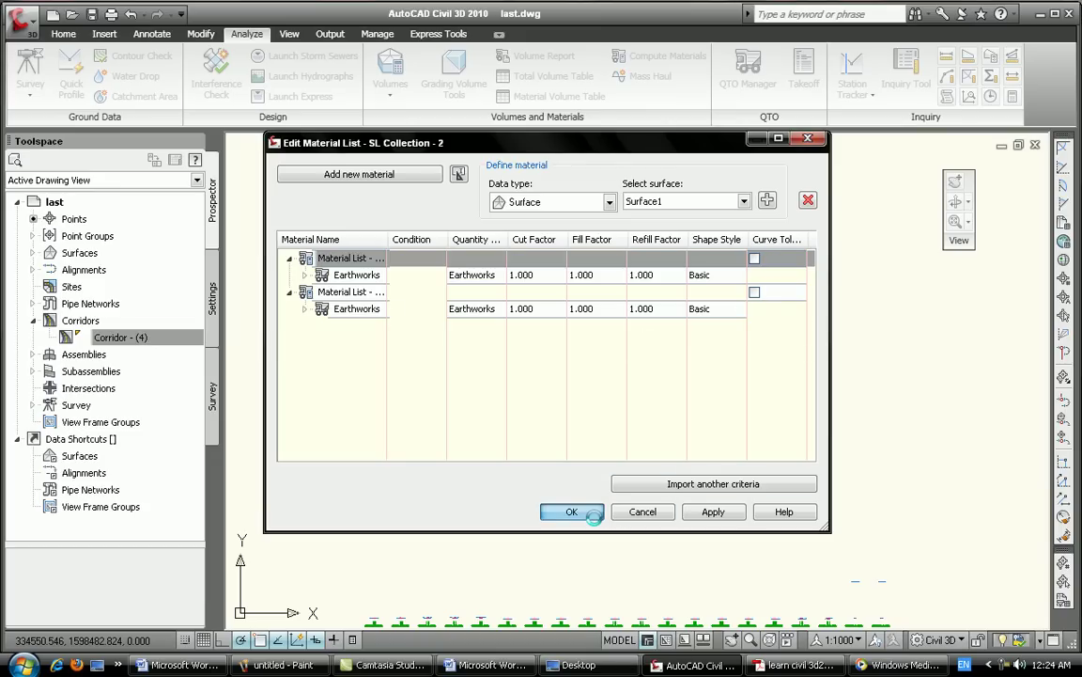